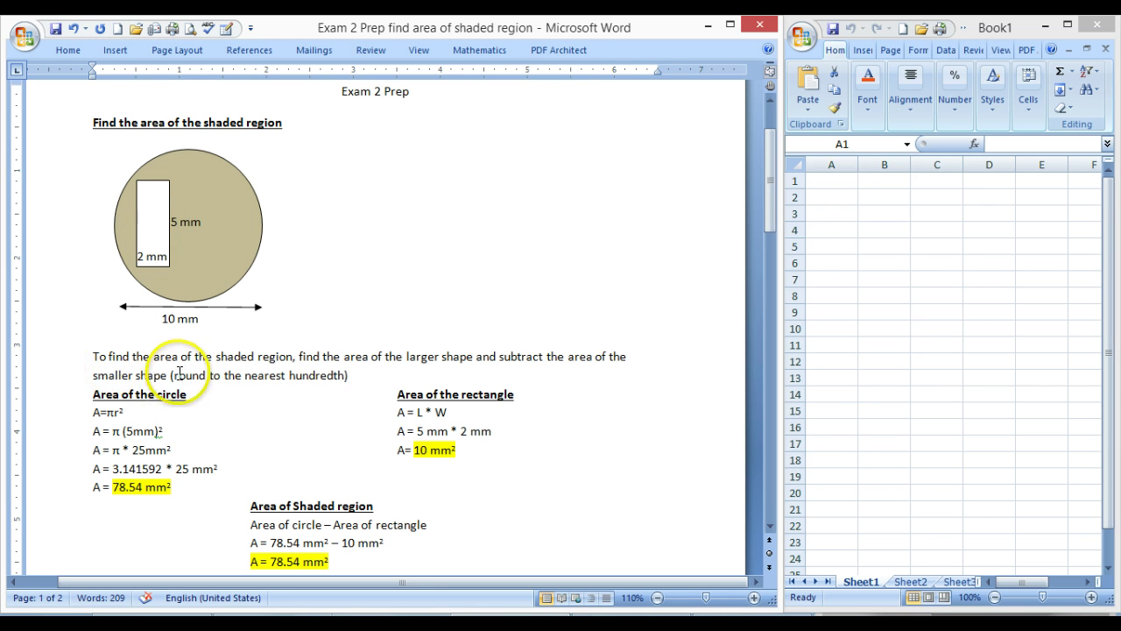
Highlight the rounding instruction and the r in A=πr² to point them out.
left_click_drag(174, 374, 319, 382)
left_click(382, 377)
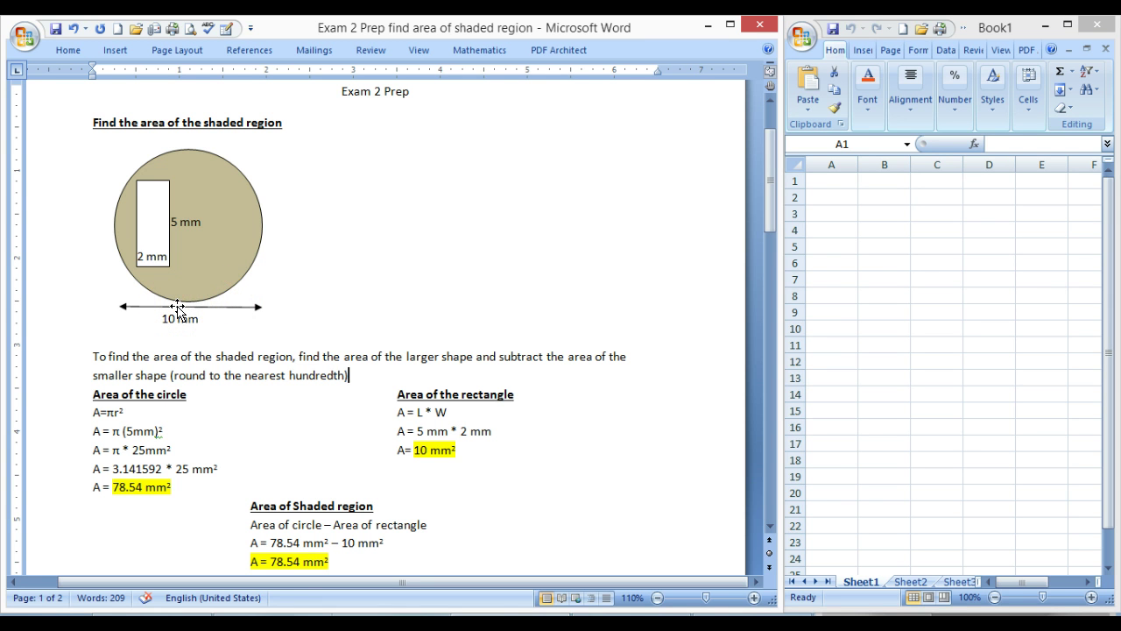
left_click_drag(122, 412, 160, 431)
left_click(160, 431)
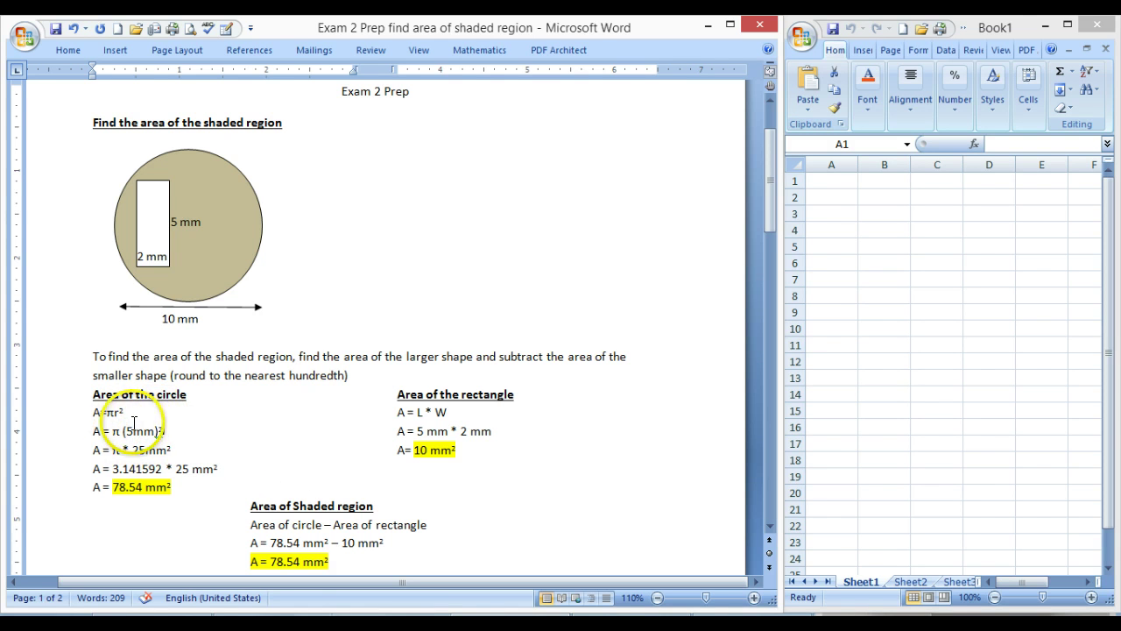
Delete the parentheses around 5mm, then undo to restore them.
key("BackSpace")
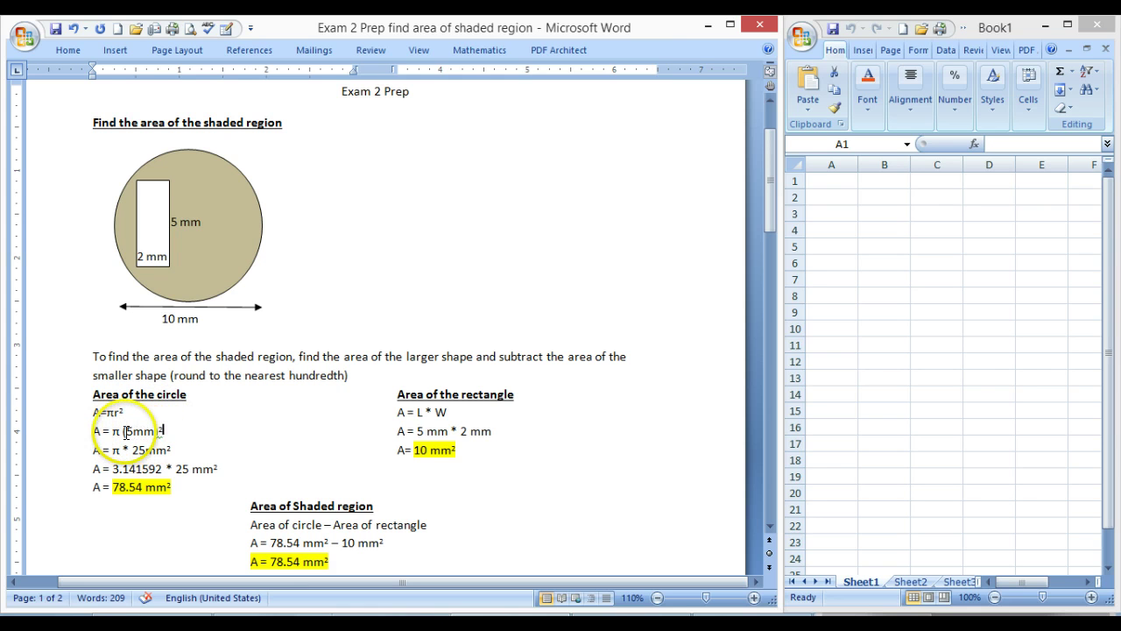
left_click(127, 431)
key("BackSpace")
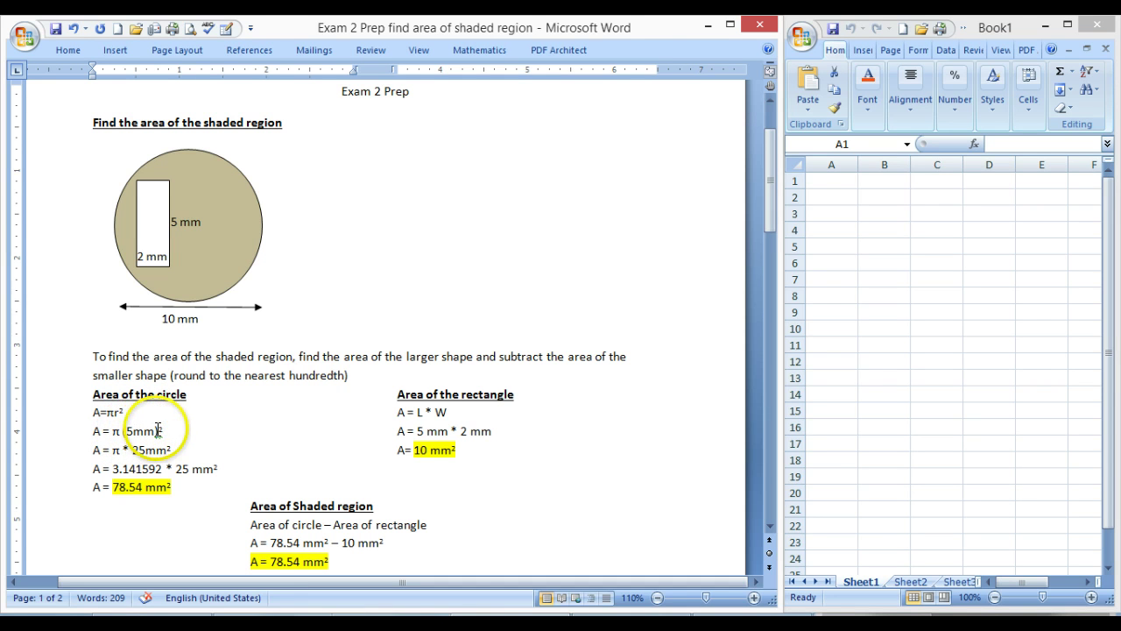
key("ctrl+z")
key("ctrl+z")
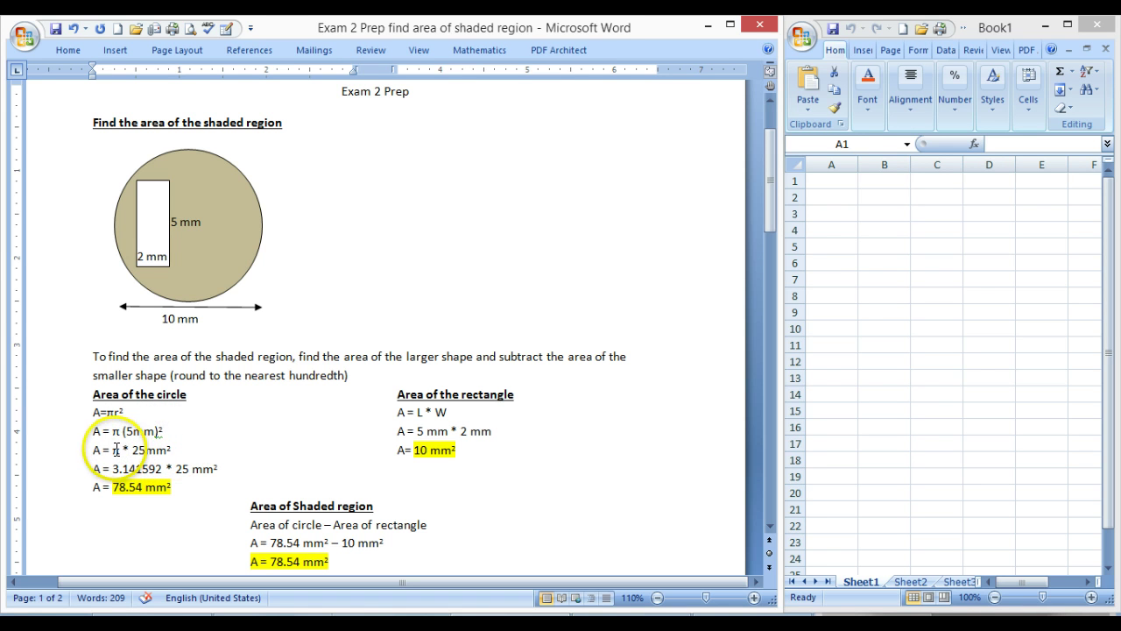
Enter =pi()*25 in Excel cell A2, returning 78.53982.
left_click(823, 192)
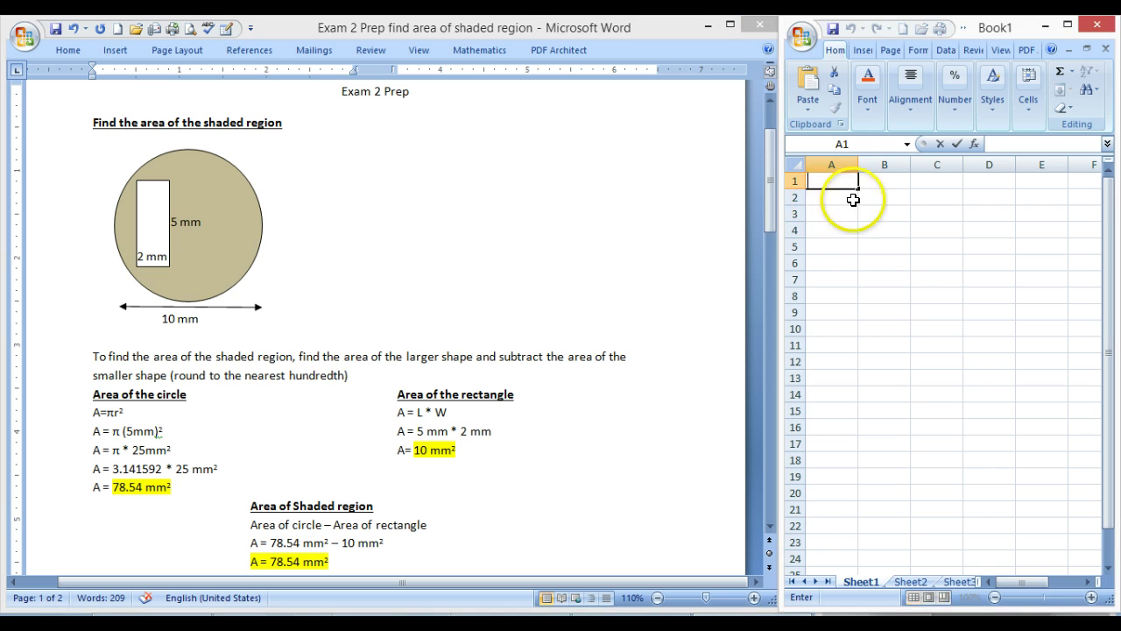
left_click(827, 198)
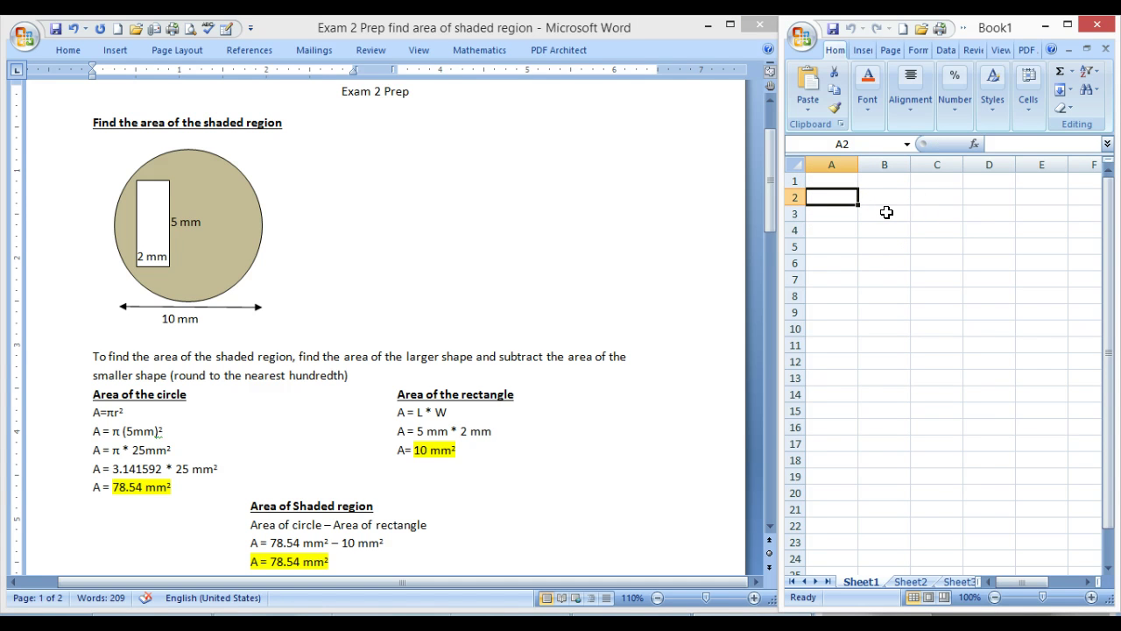
type("=")
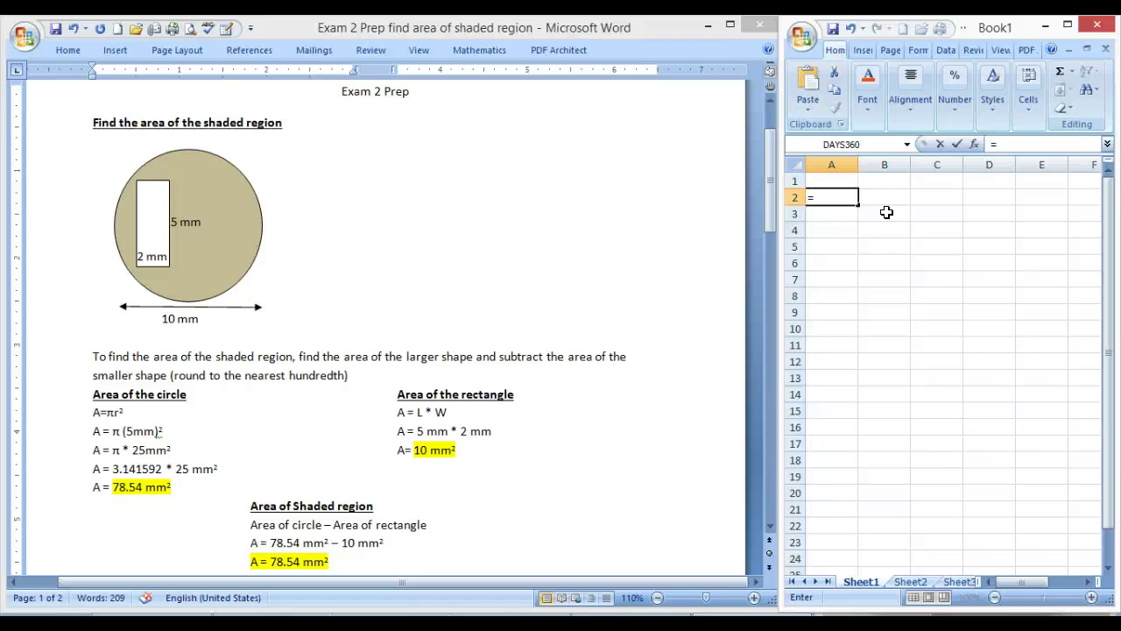
type("pi(")
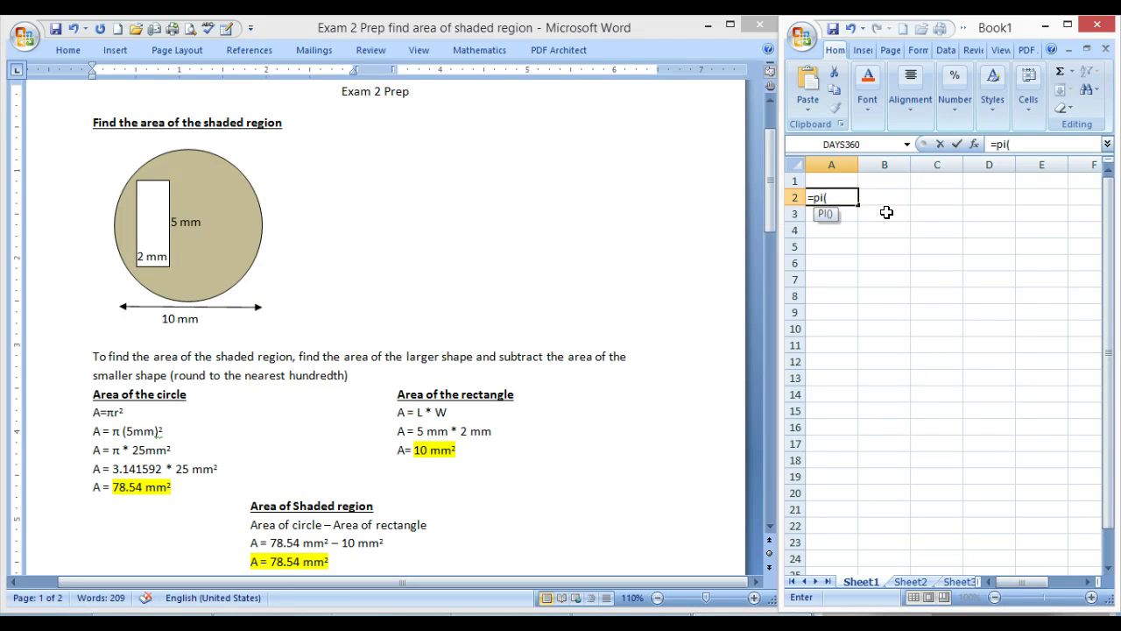
type(")*")
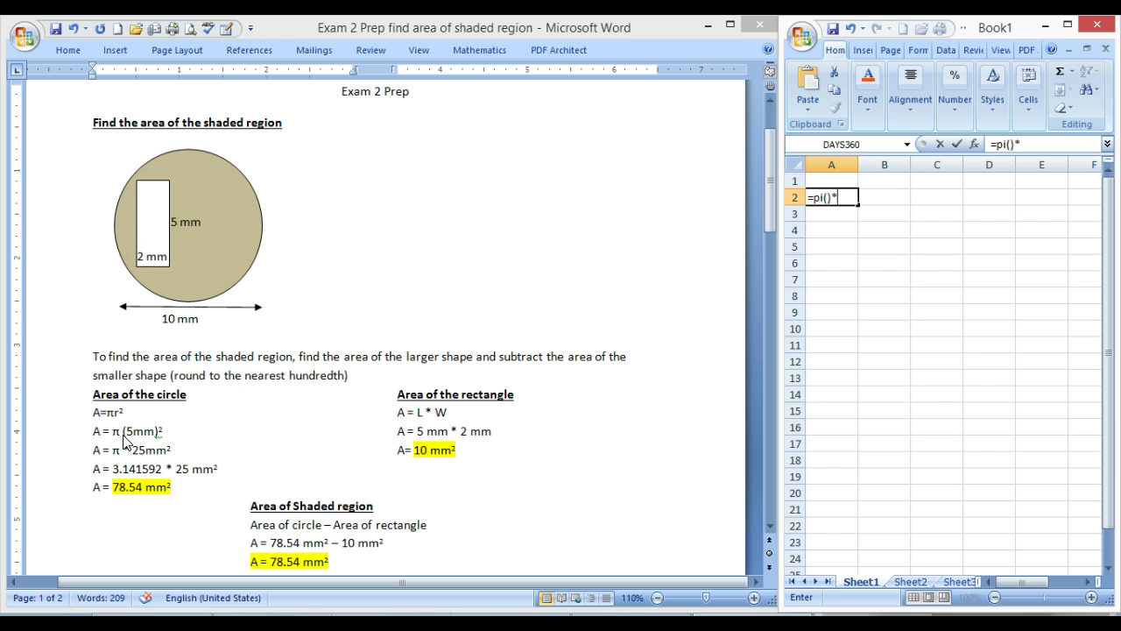
type("25")
key("Return")
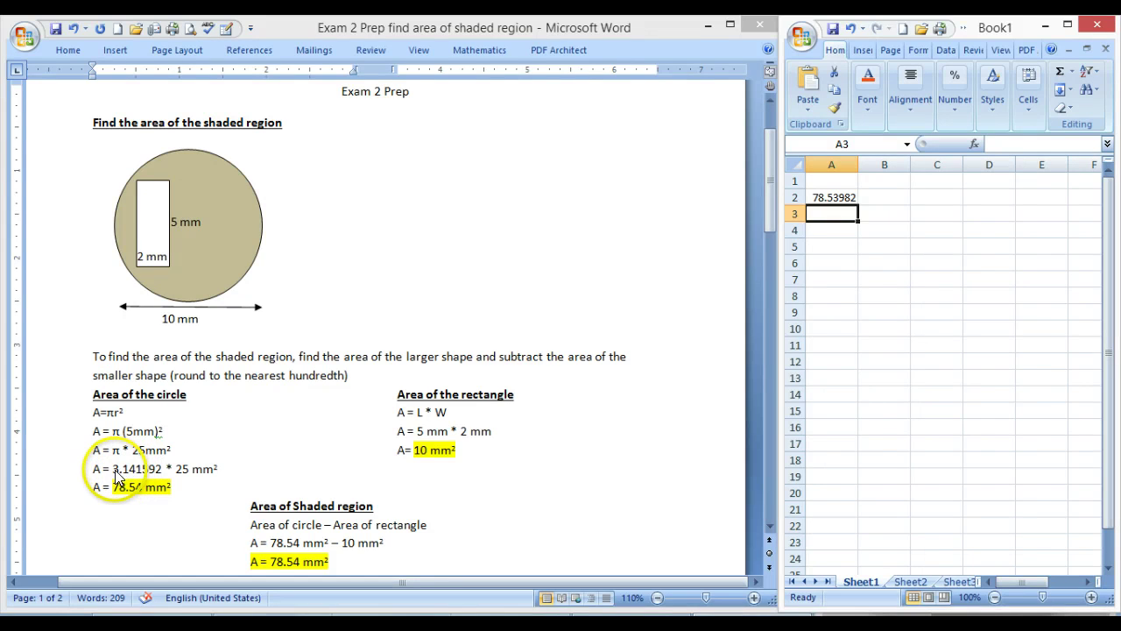
In Word, highlight the 3.141592 pi value, then place the caret after the 25 mm² line.
left_click(123, 469)
left_click_drag(113, 468, 163, 469)
left_click(246, 467)
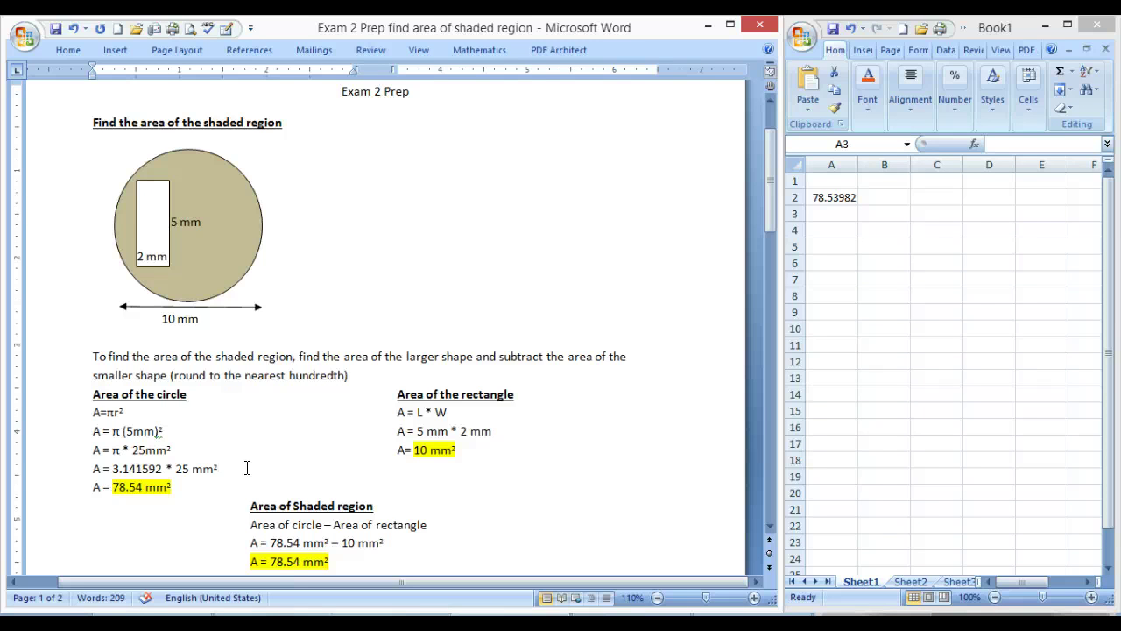
left_click(244, 465)
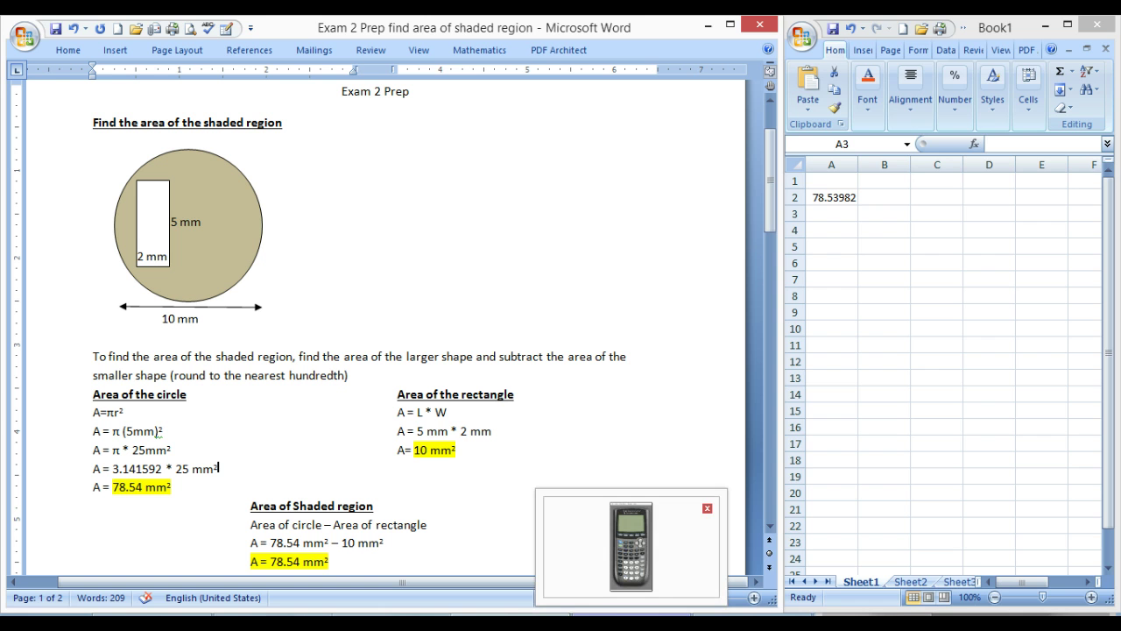
Launch the TI-84 emulator, power it on and clear the startup screen.
left_click(630, 623)
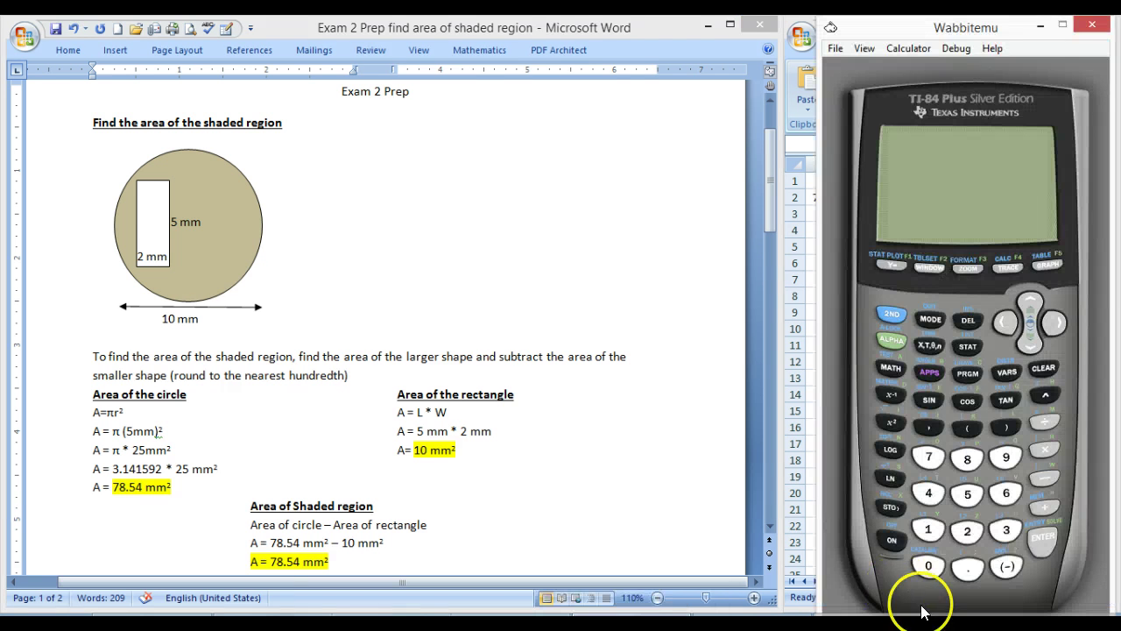
left_click(895, 538)
left_click(891, 540)
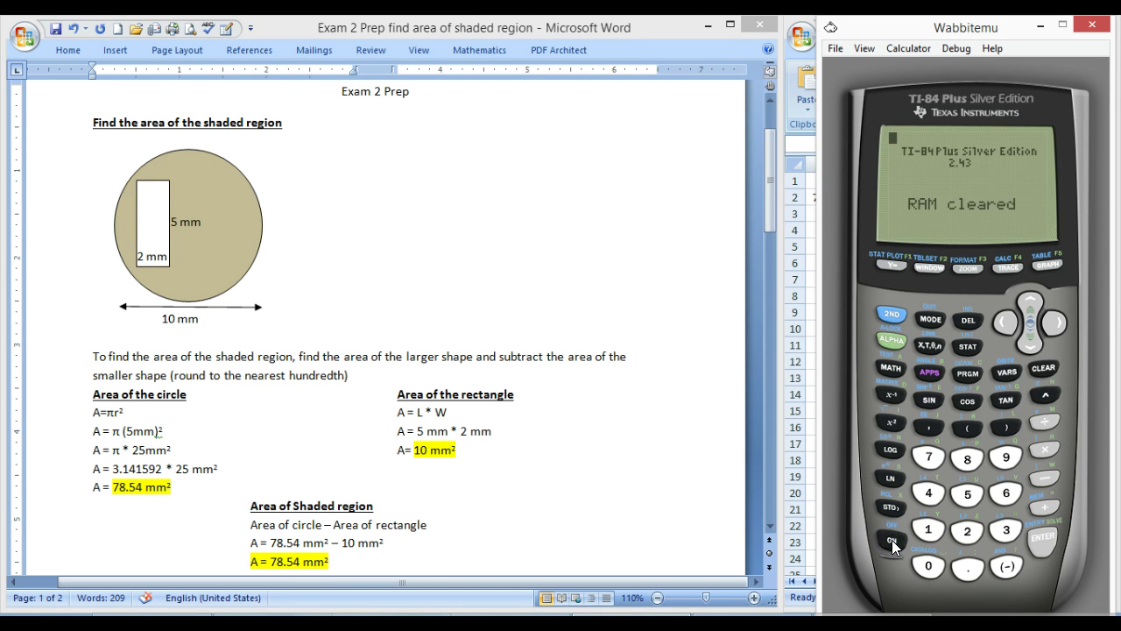
left_click(1041, 371)
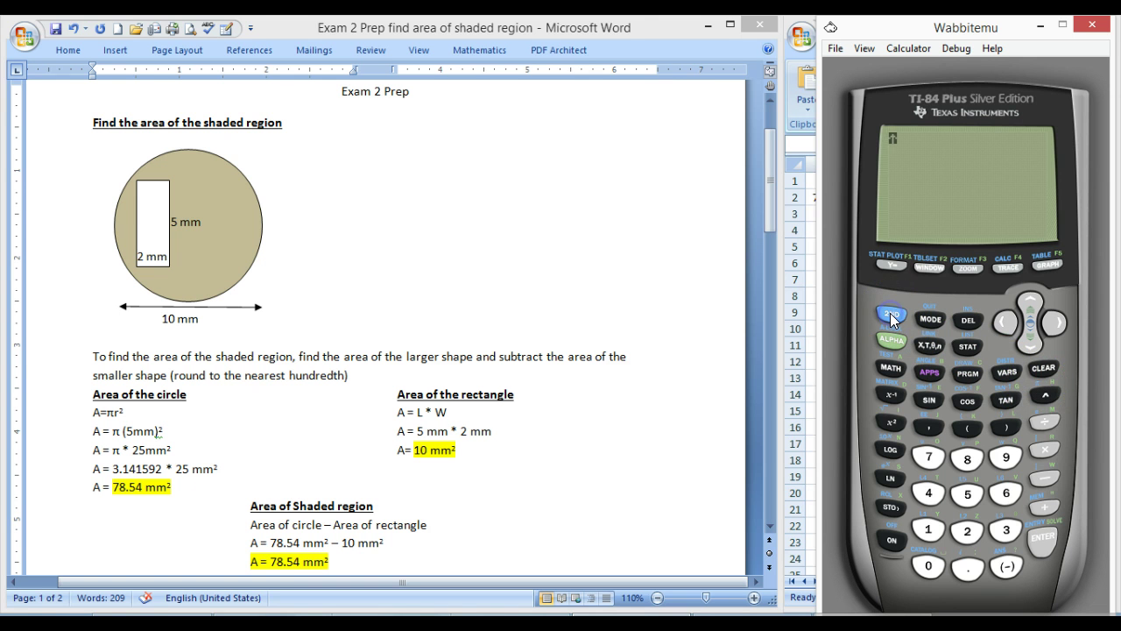
Evaluate π×25 on the calculator, giving 78.53981634.
left_click(1042, 397)
left_click(1046, 448)
type("25")
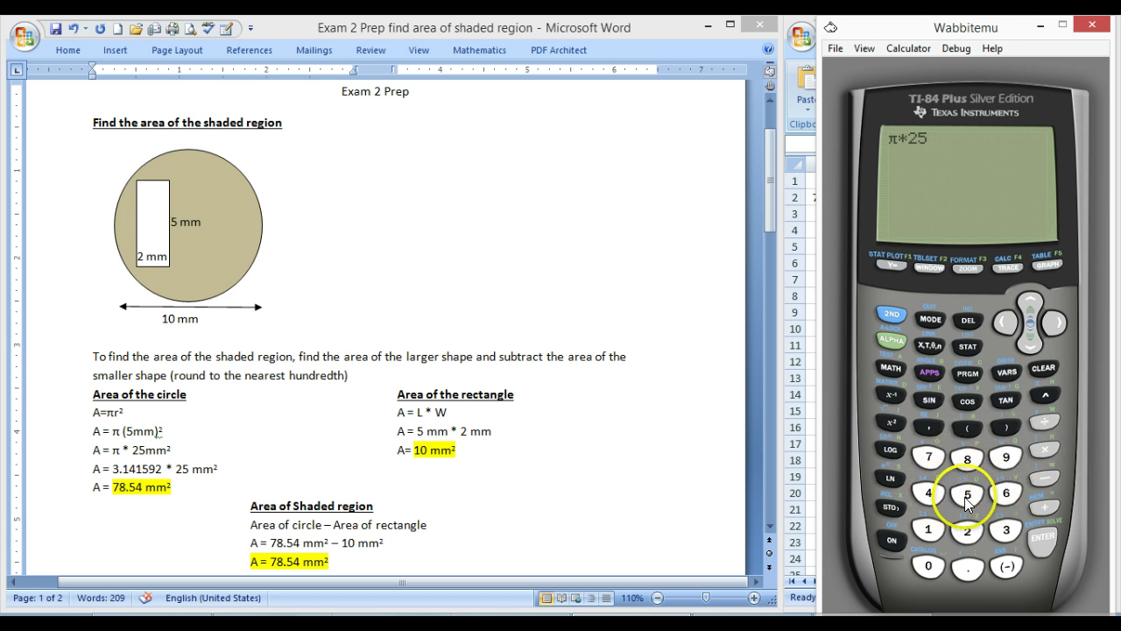
left_click(1050, 536)
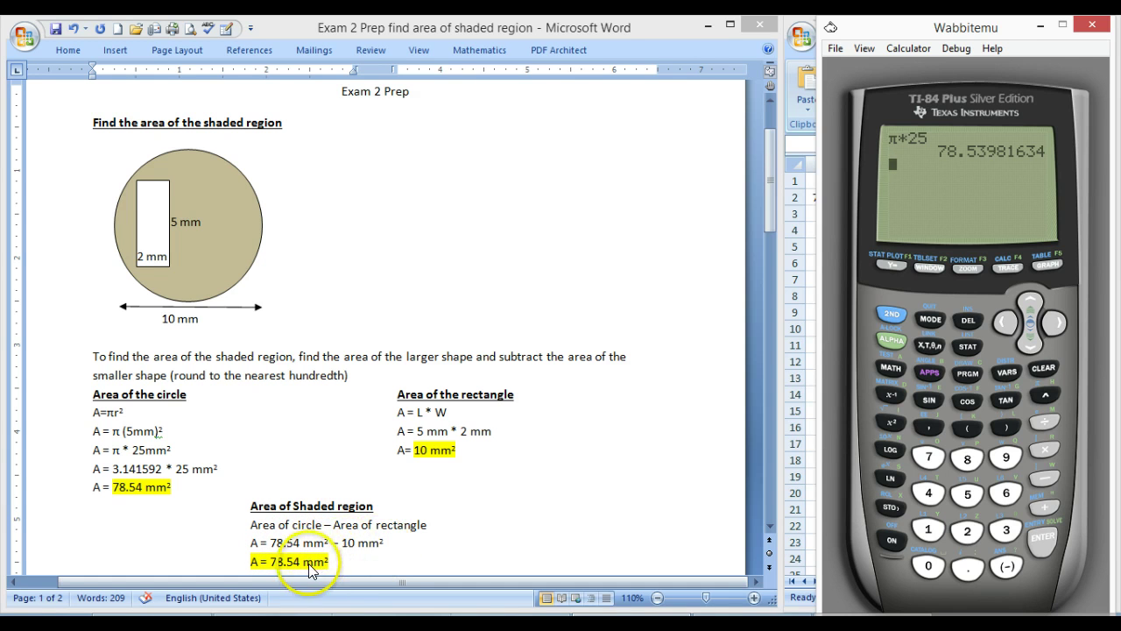
Replace 78 in the shaded-region answer so it reads A = 68.54 mm².
double_click(277, 560)
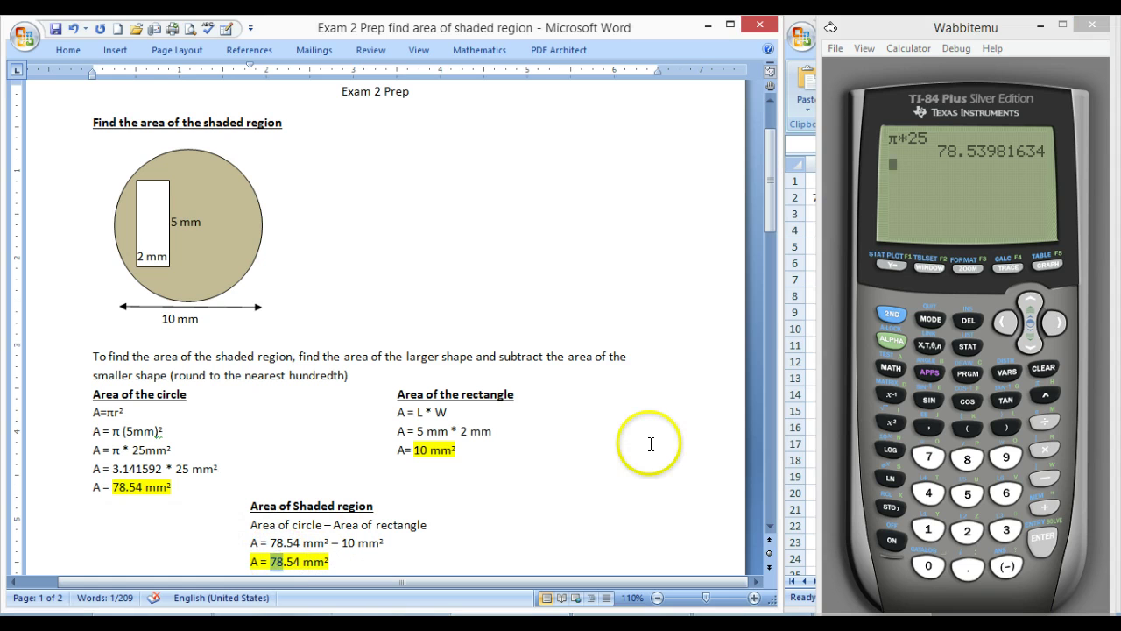
type("8")
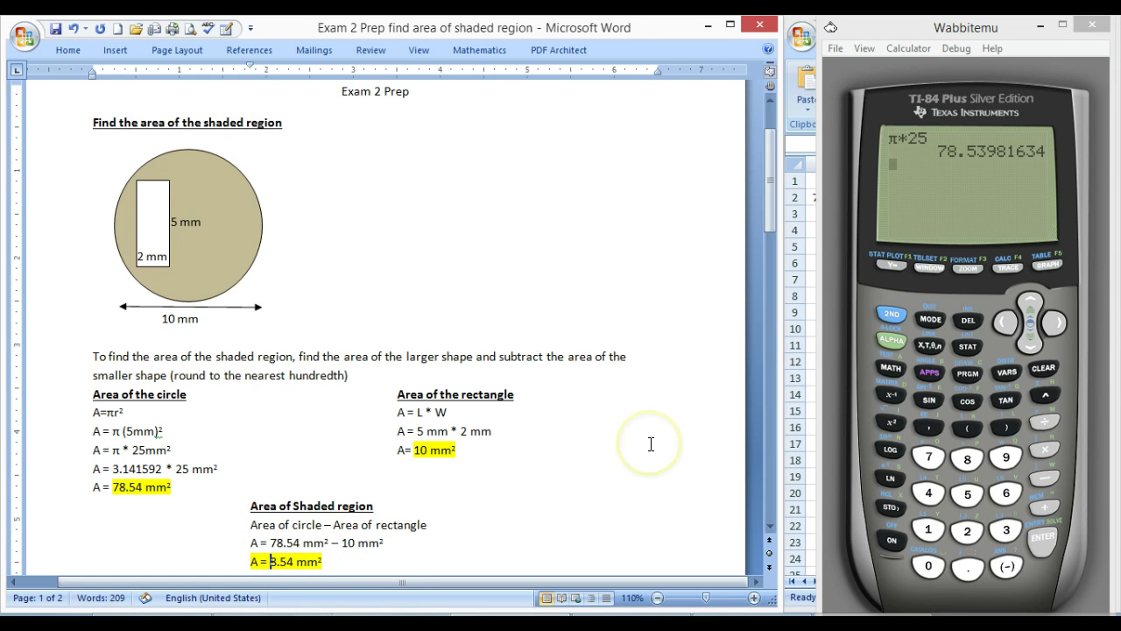
type("6")
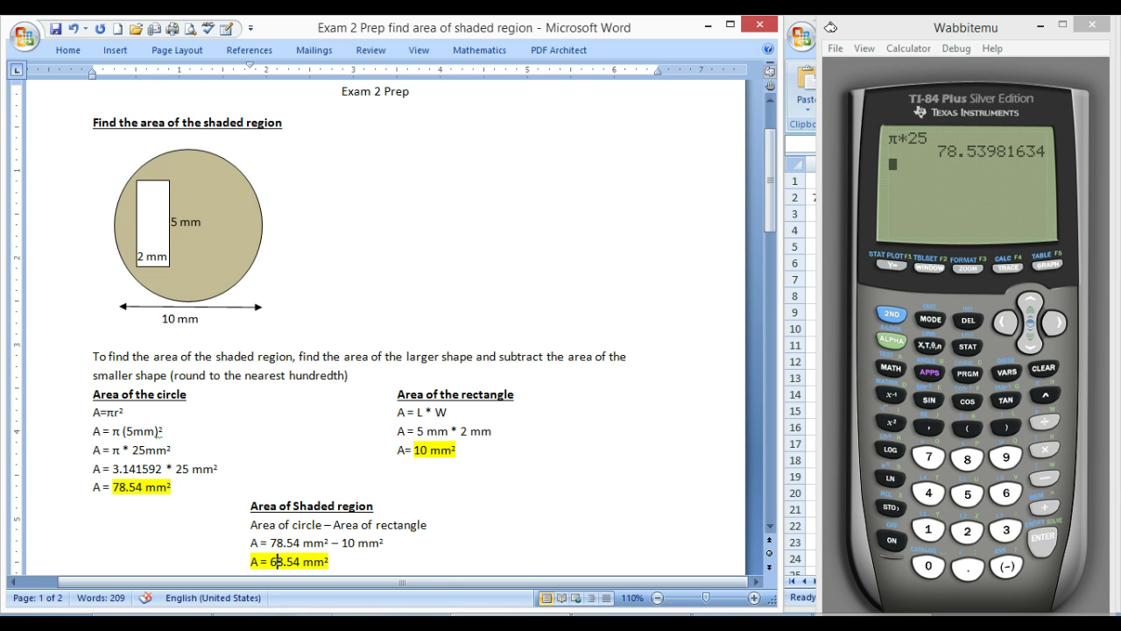
left_click(644, 370)
Scroll down to the triangle-with-inscribed-circle problem and its 47.73 in² solution.
scroll(641, 369, "down", 5)
scroll(641, 368, "down", 10)
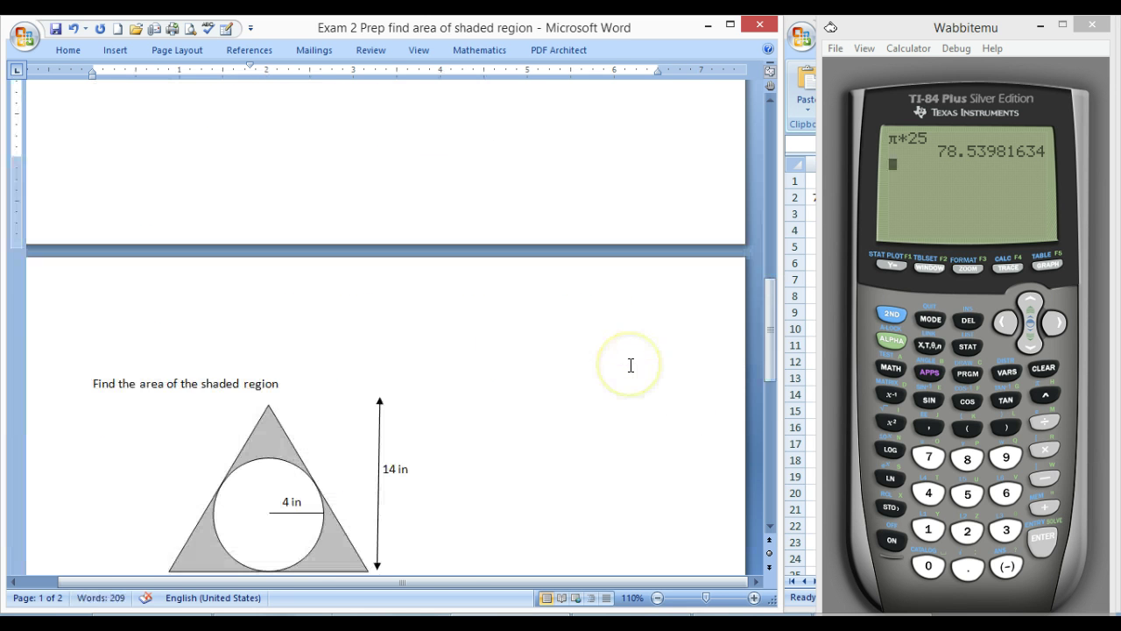
scroll(630, 366, "down", 2)
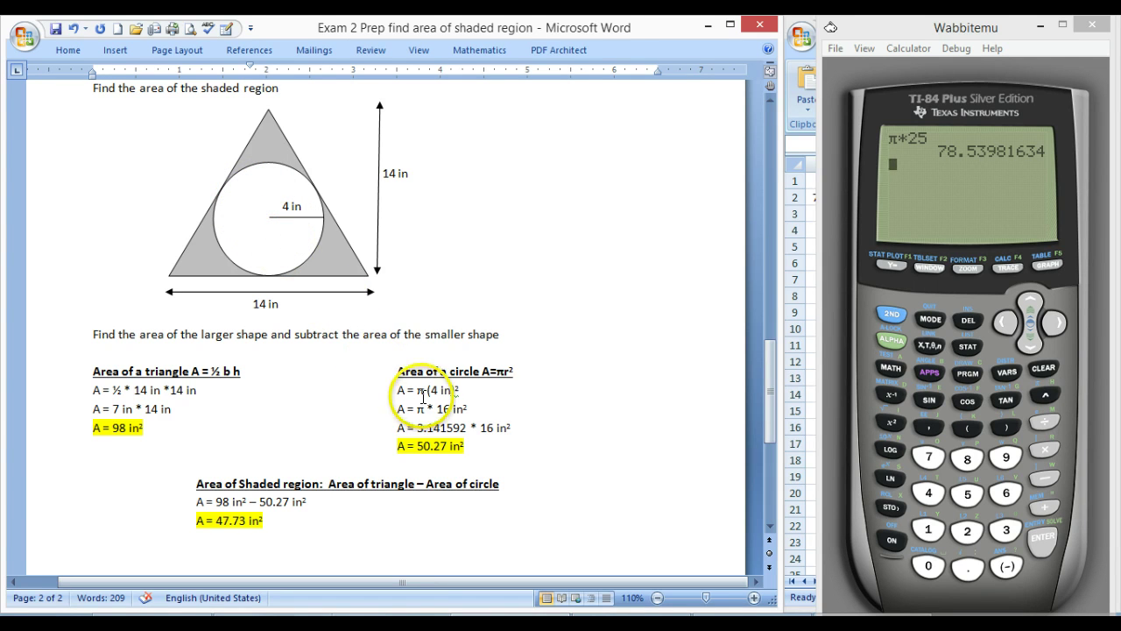
Highlight the πr² formula and the 3.141592 pi value in the triangle problem's working.
left_click_drag(515, 370, 495, 370)
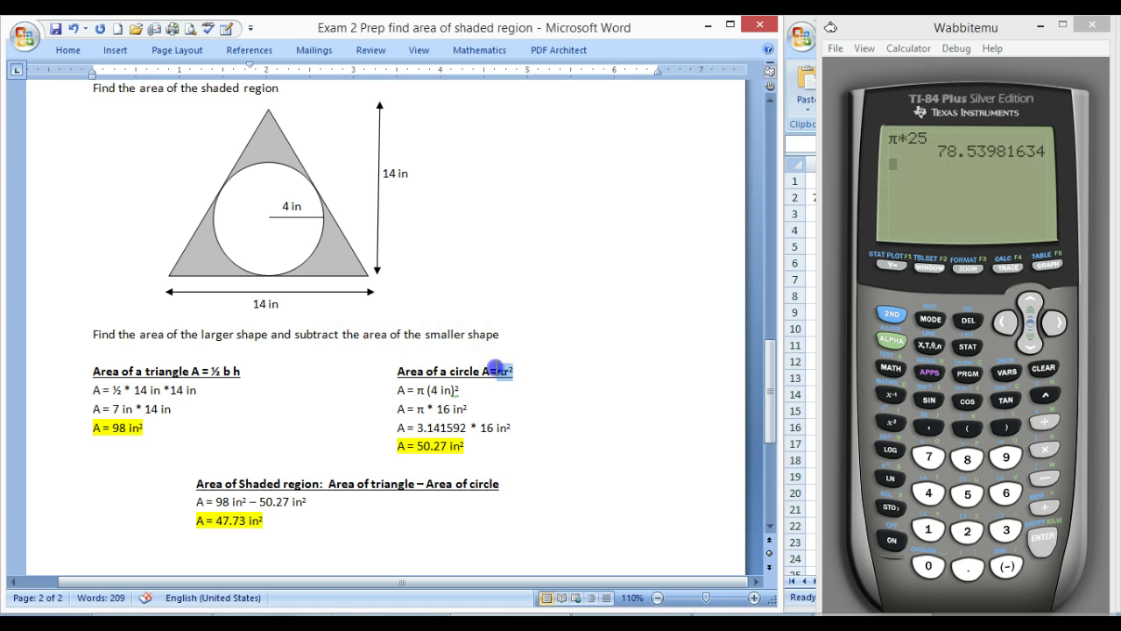
left_click(460, 389)
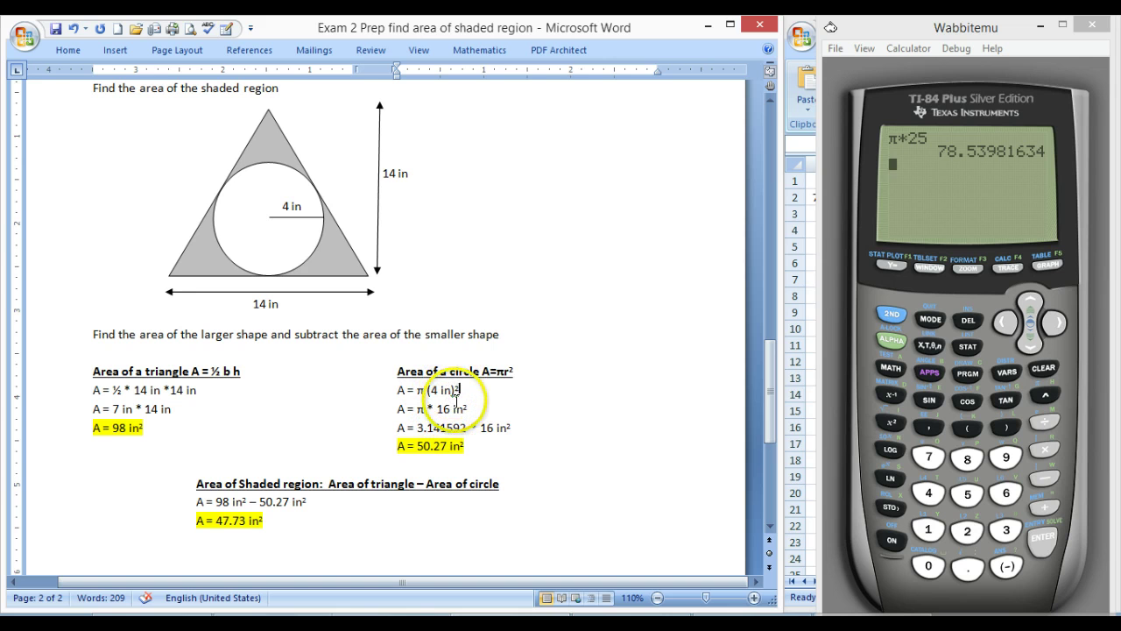
left_click(424, 409)
left_click_drag(419, 430, 466, 429)
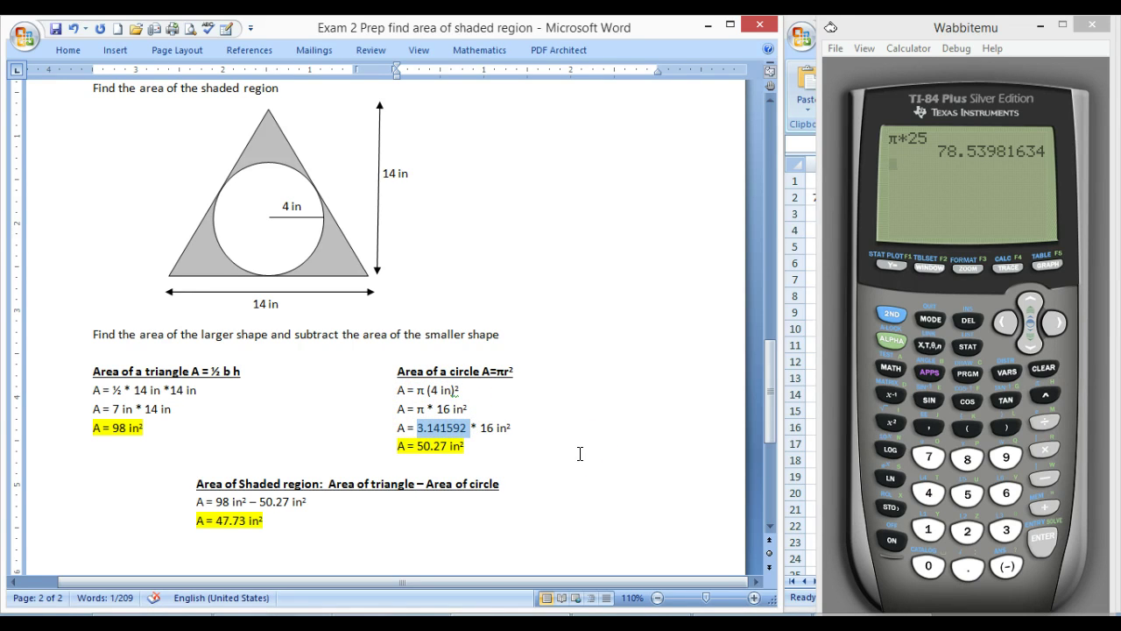
left_click(557, 427)
Evaluate π×16 on the TI-84, giving 50.26548246, and compare with the earlier 78.53981634.
left_click(893, 449)
left_click(892, 313)
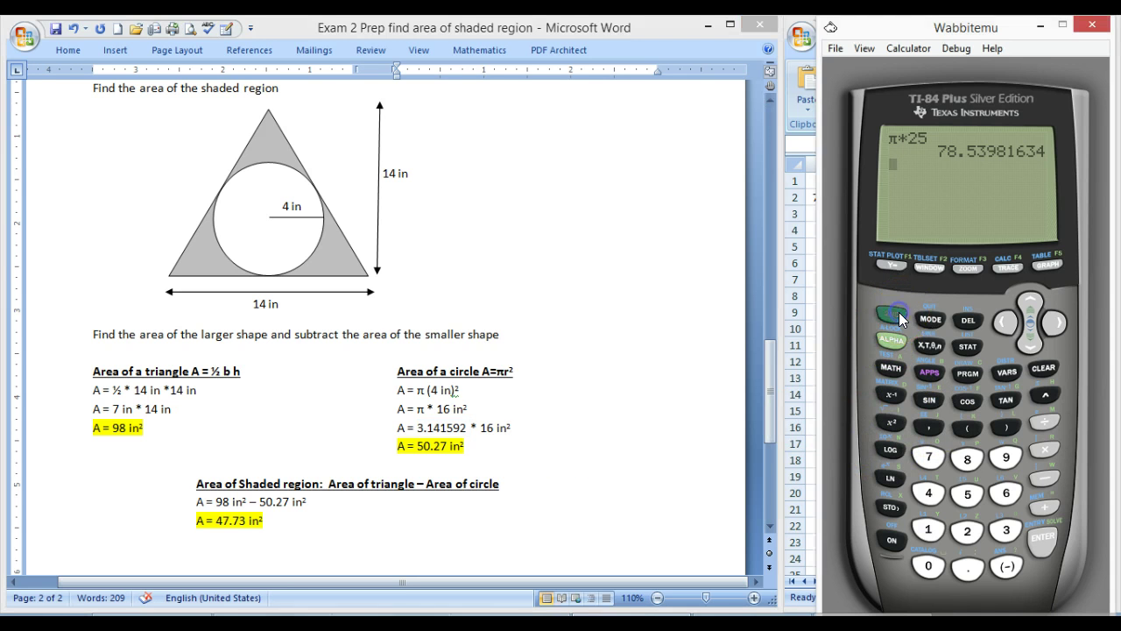
left_click(1044, 396)
left_click(1042, 451)
left_click(928, 529)
left_click(1006, 495)
left_click(1044, 538)
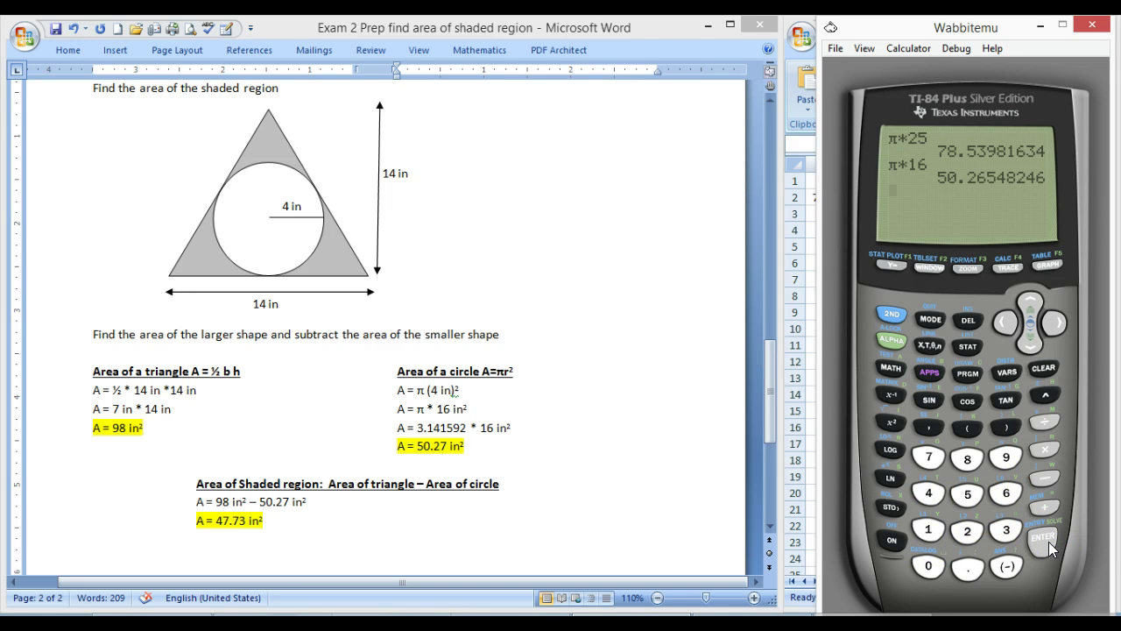
left_click(1040, 157)
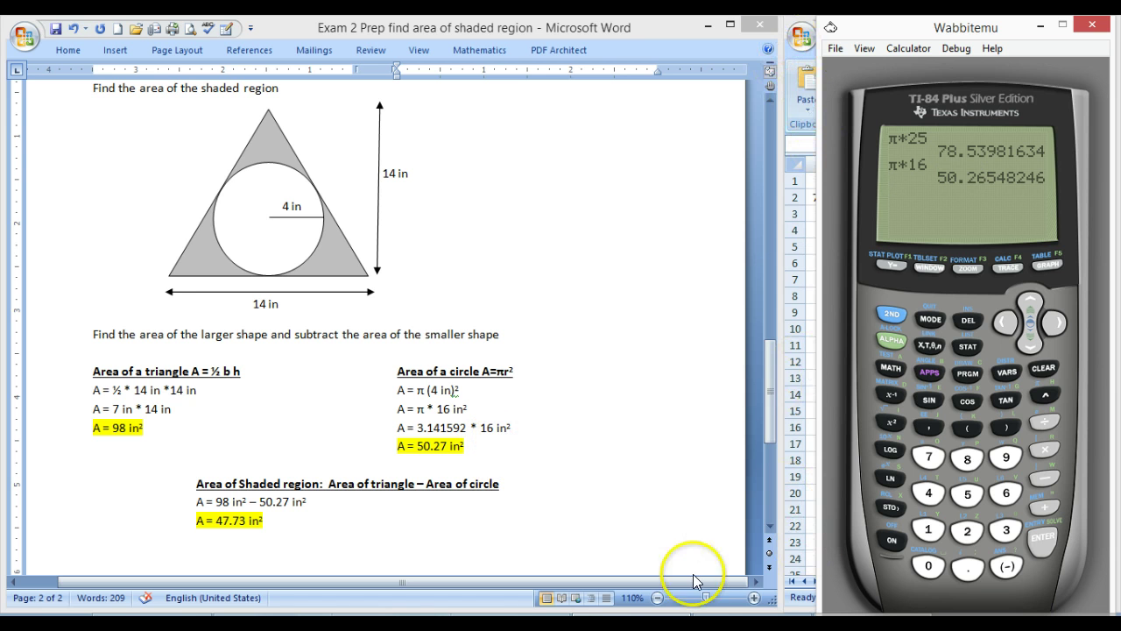
Enter =pi()*16 in Excel cell A3, returning 50.26548.
left_click(699, 617)
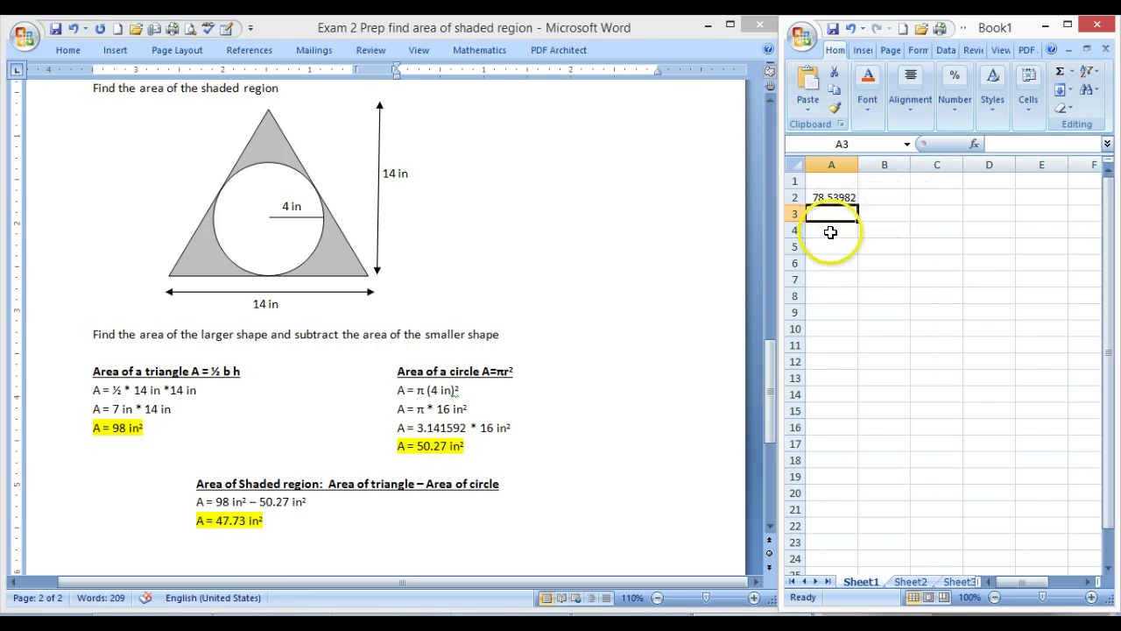
type("=")
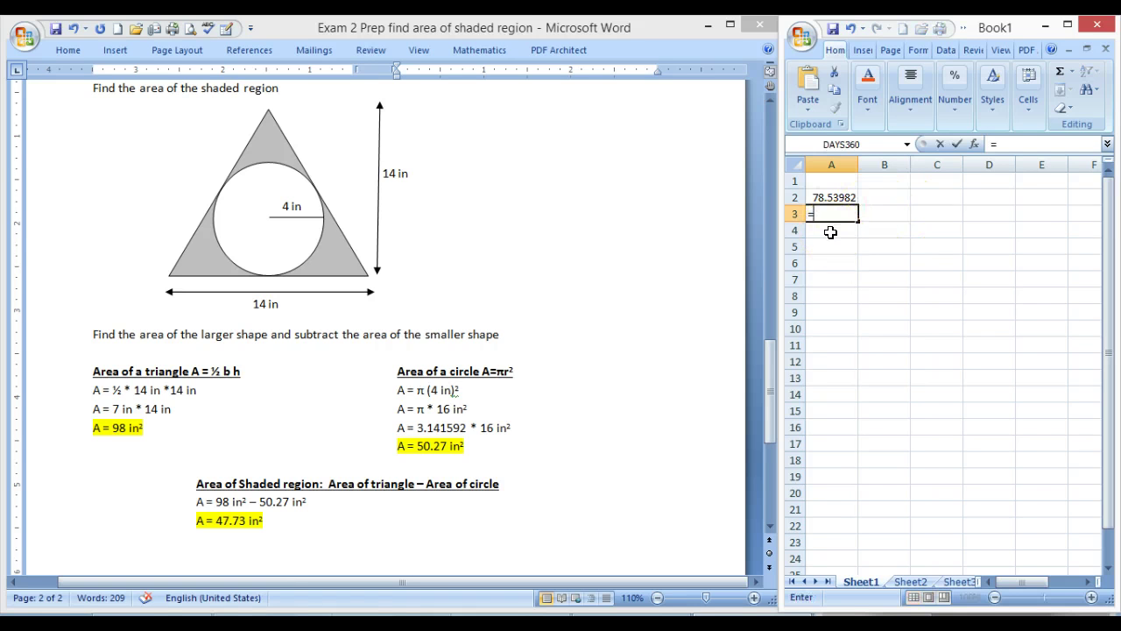
type("pi")
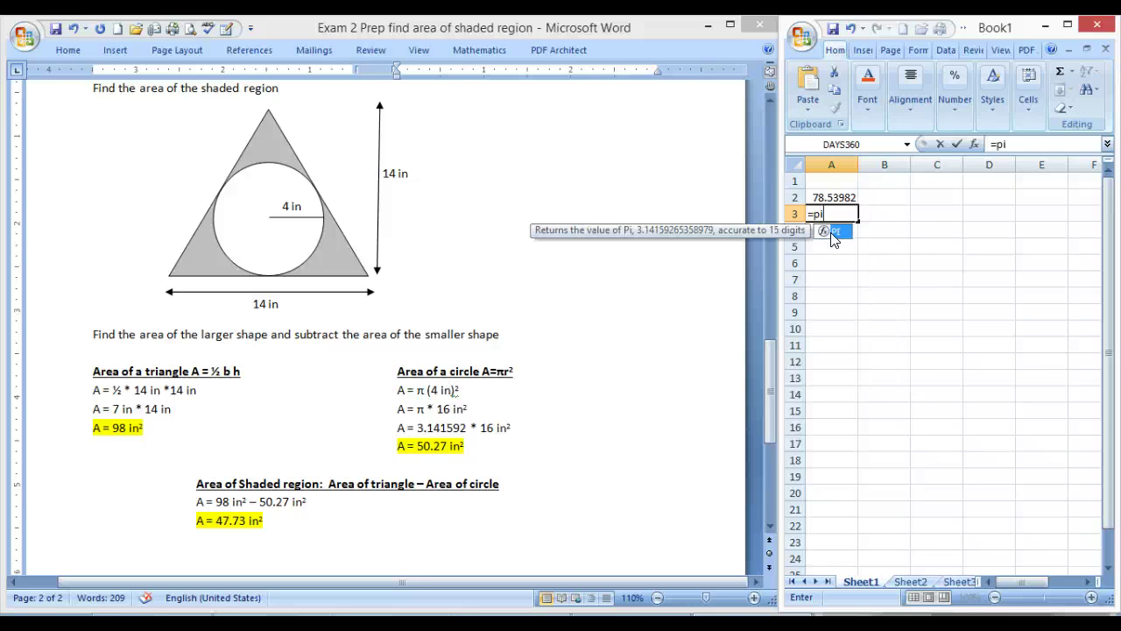
type("(")
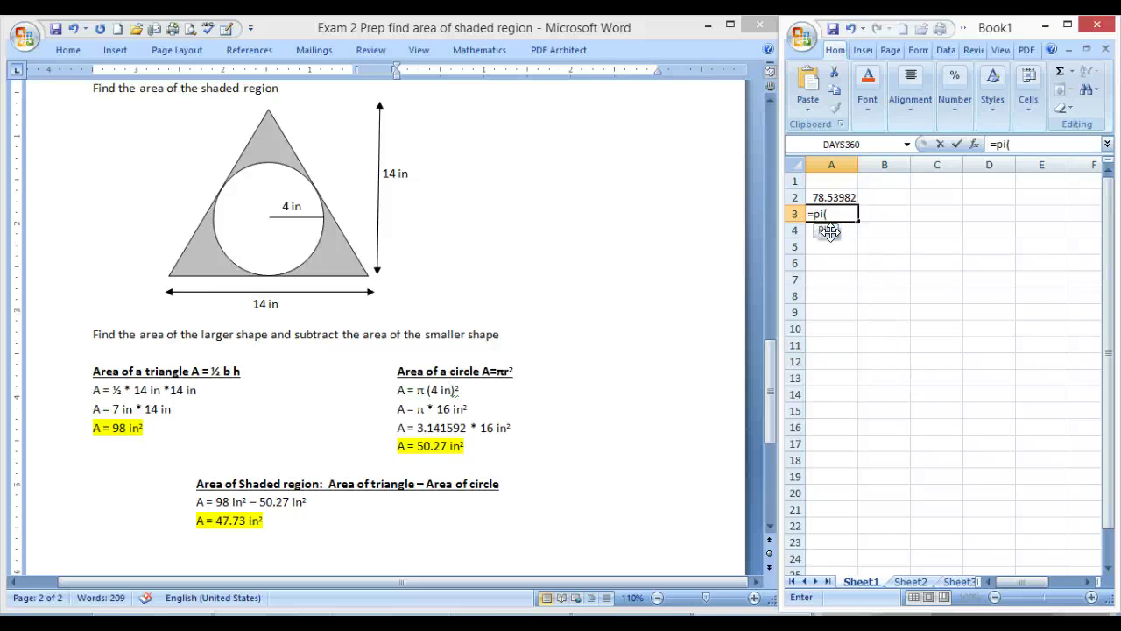
type(")*16")
key("Return")
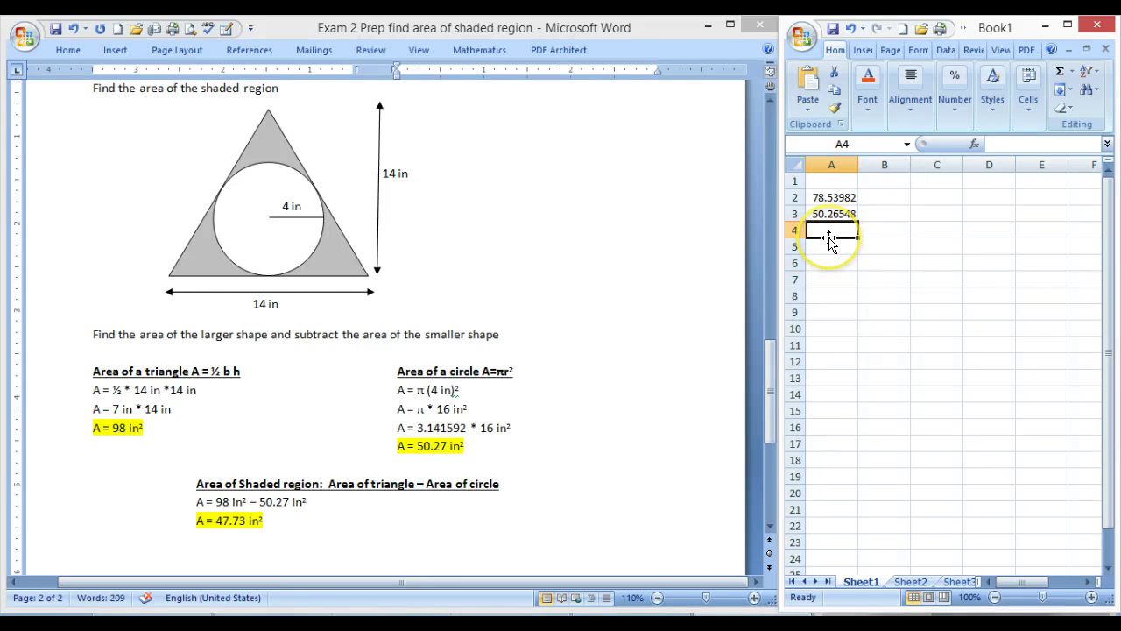
Enter =98-A3 in cell A4, giving the 47.73452 shaded area.
type("=")
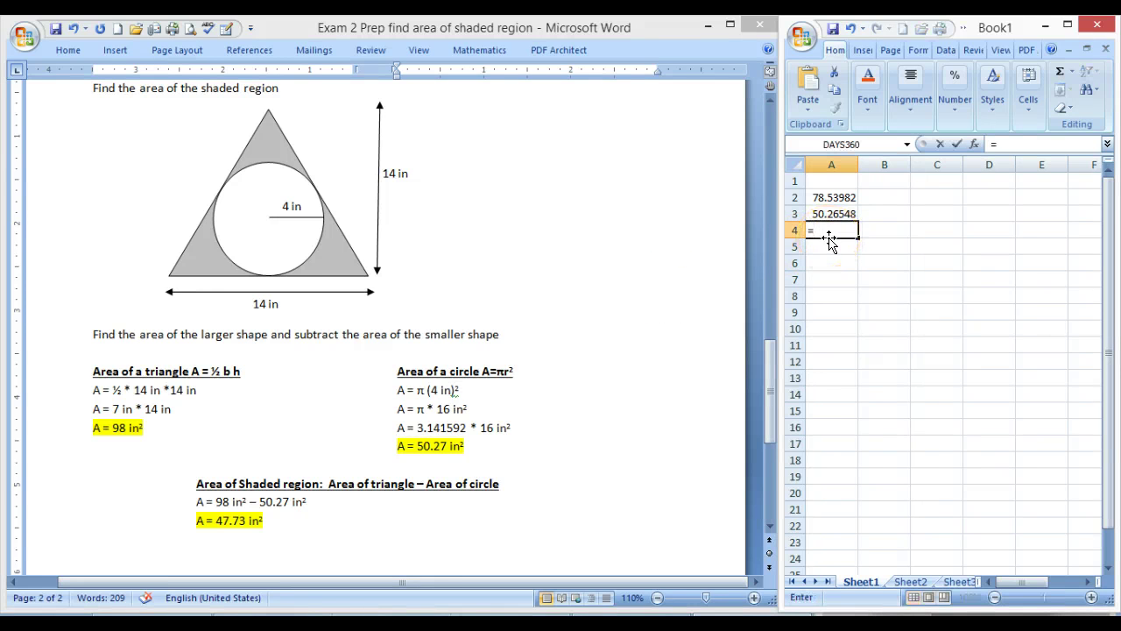
type("98-")
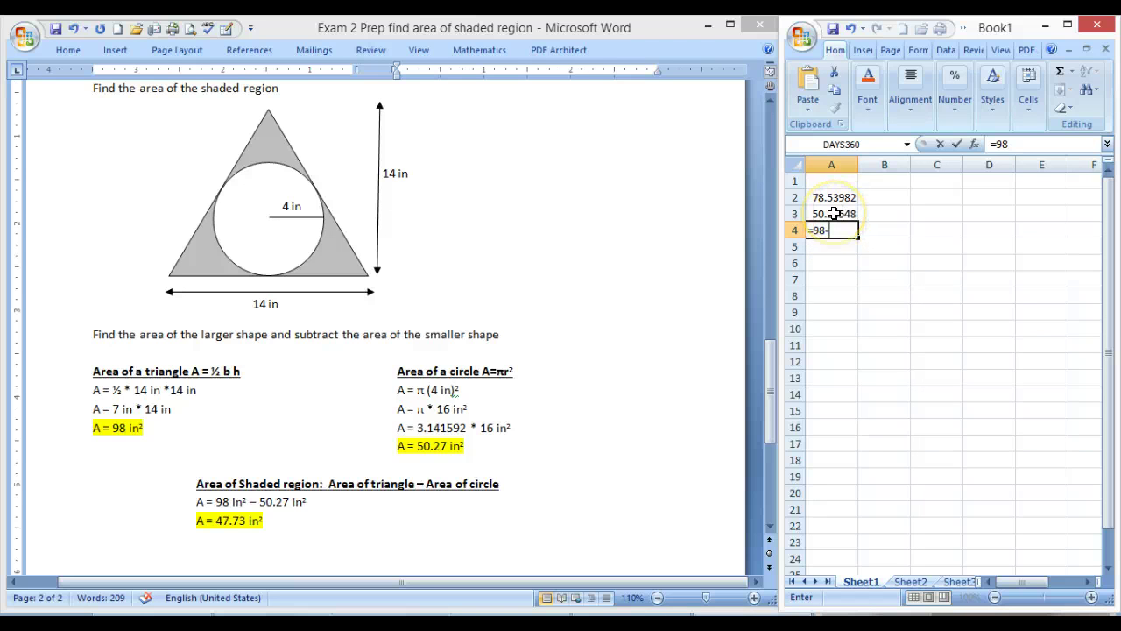
left_click(833, 214)
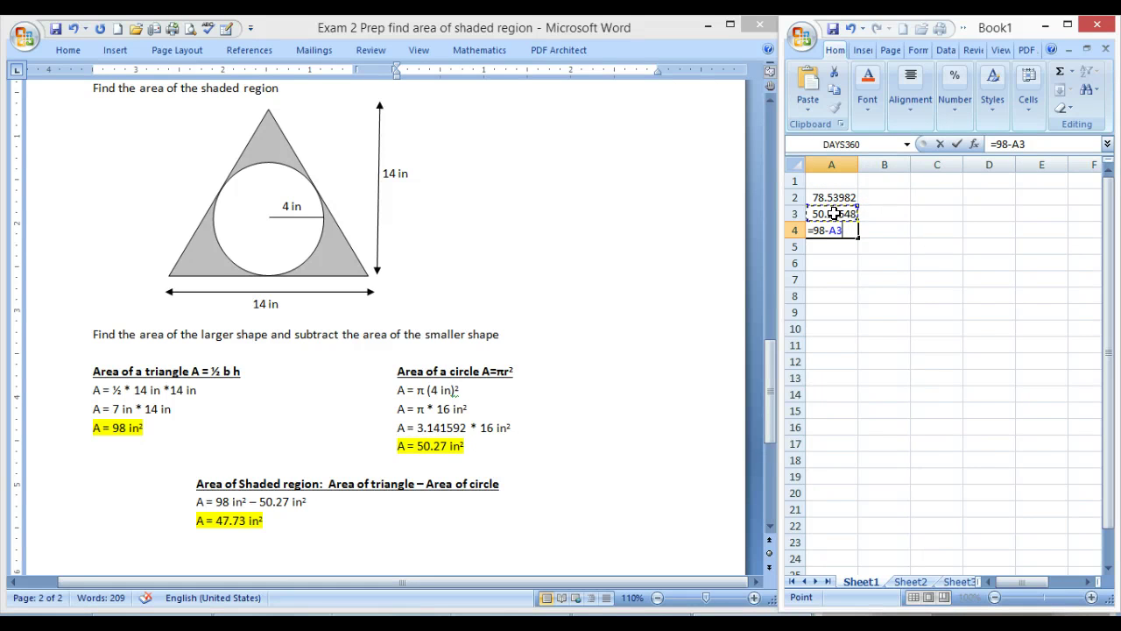
key("Return")
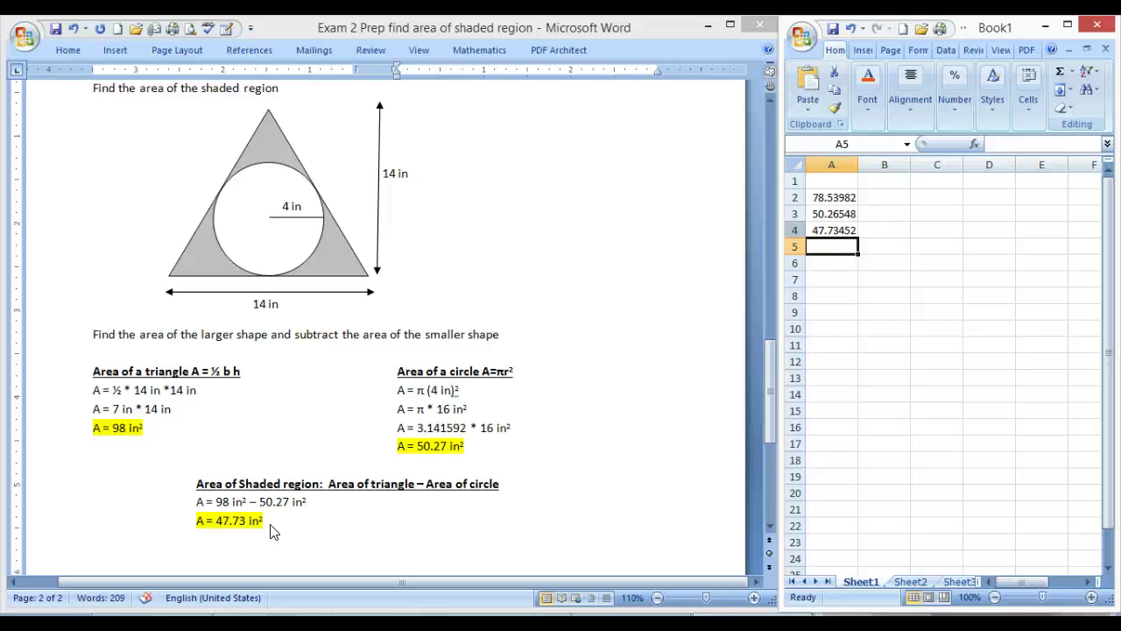
left_click(808, 134)
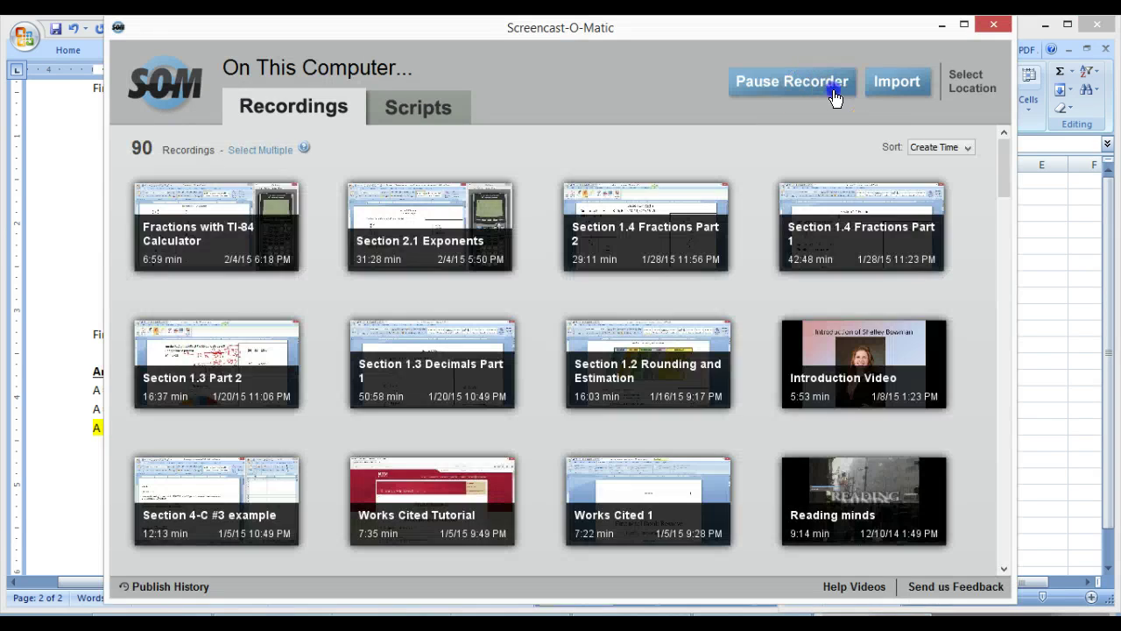